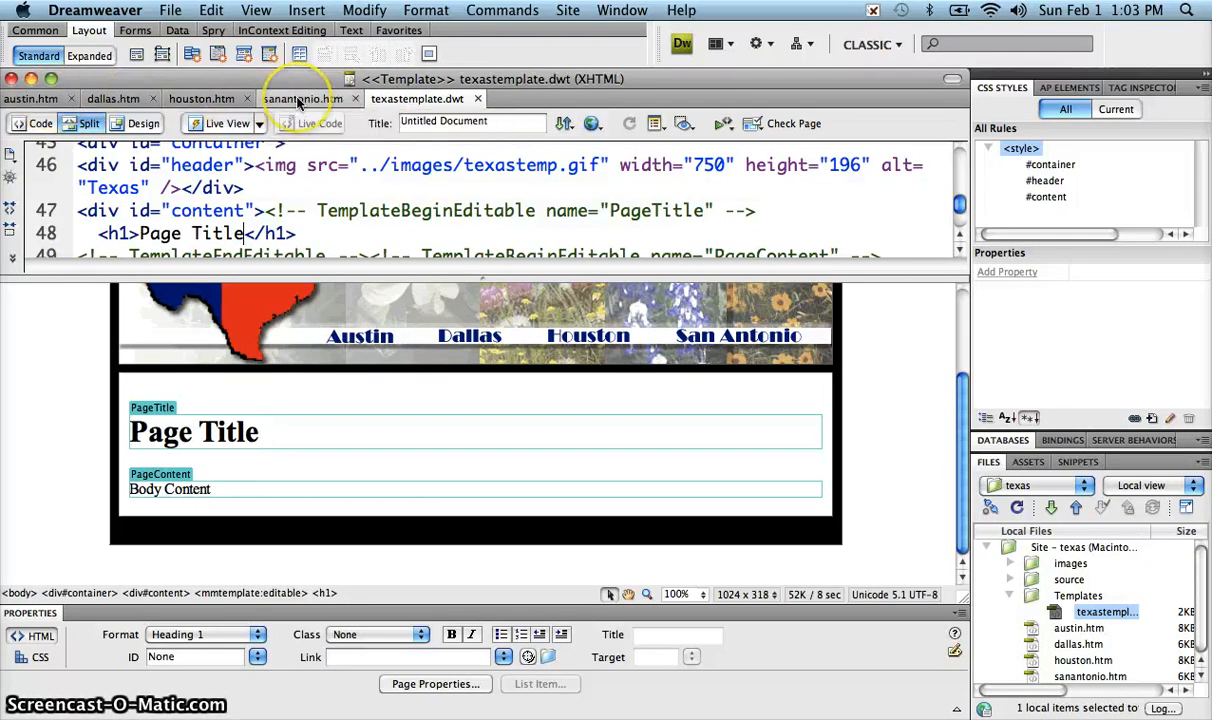
# Close all open files except texastemplate.dwt and show the template in Design view only.
pyautogui.rightClick(428, 104)
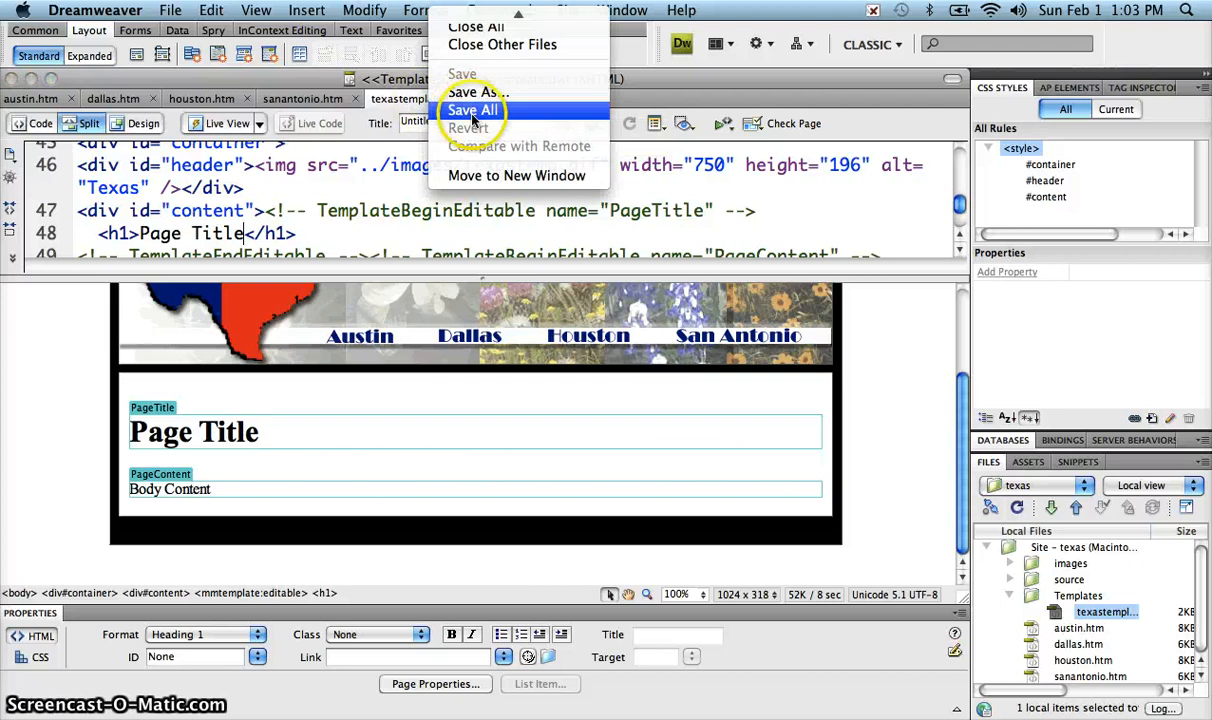
pyautogui.scroll(3, 495, 42)
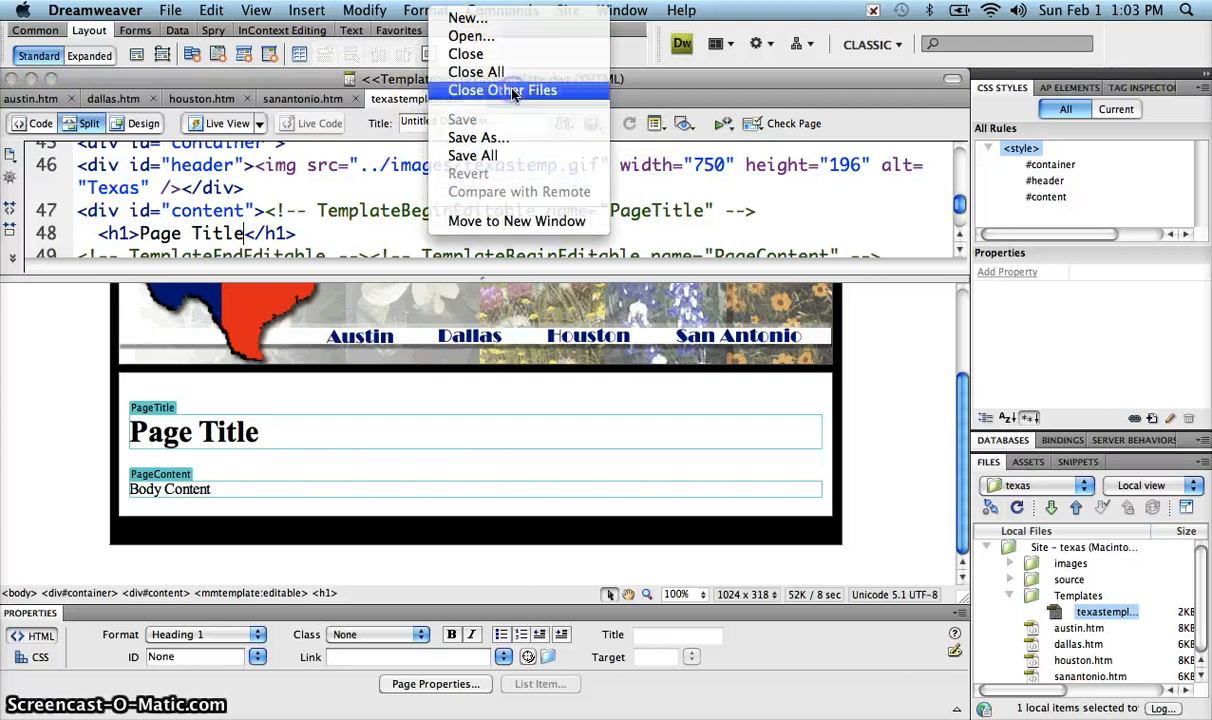
pyautogui.click(488, 89)
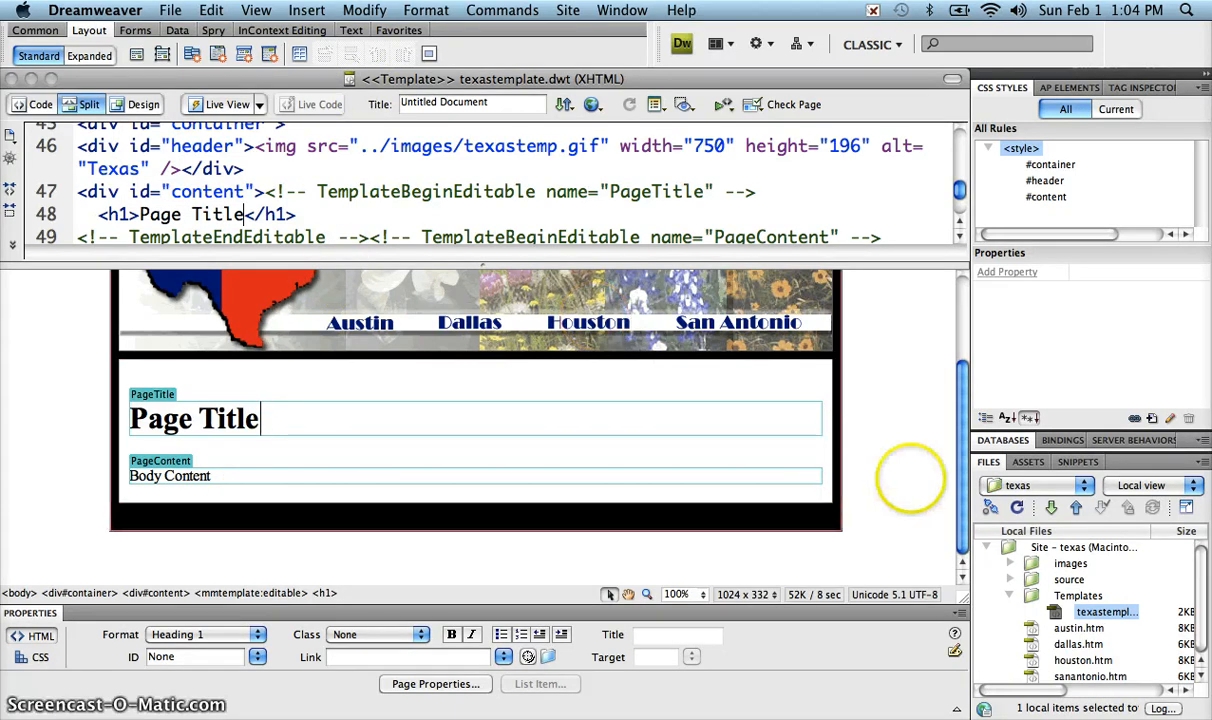
pyautogui.click(141, 104)
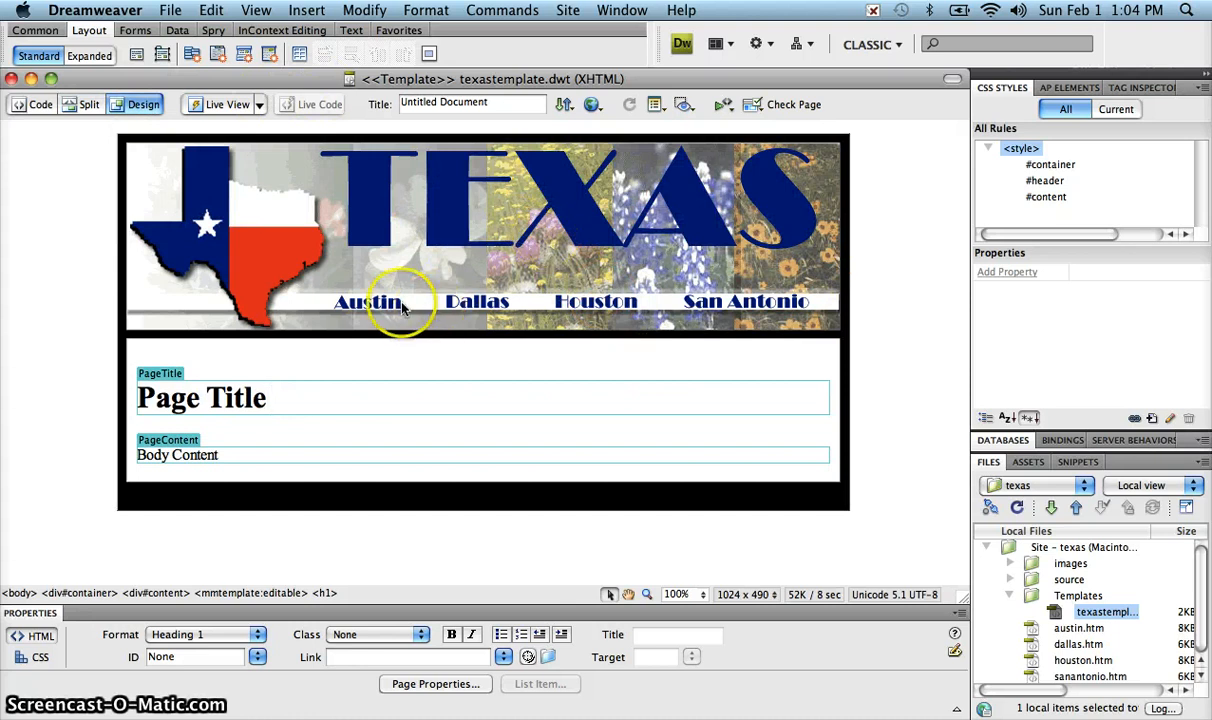
# Draw a rectangular hotspot over the word Austin in the header image and set its alt text to "Austin".
pyautogui.click(478, 262)
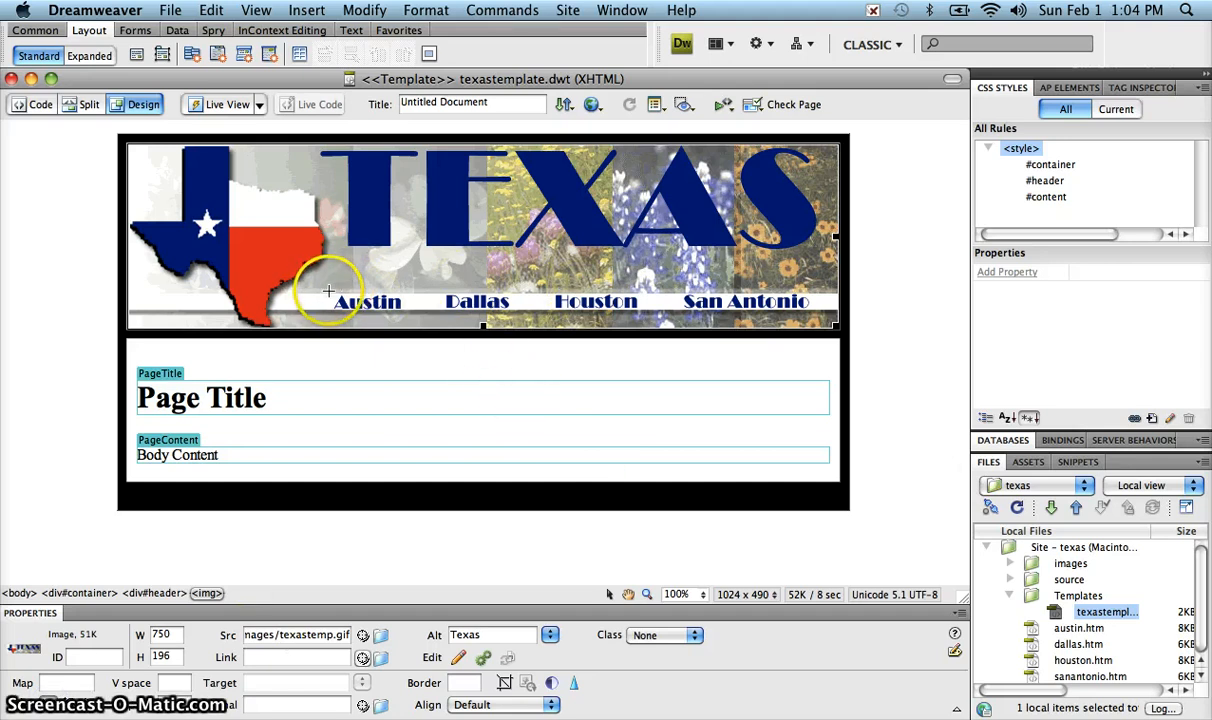
pyautogui.moveTo(341, 305); pyautogui.dragTo(407, 316)
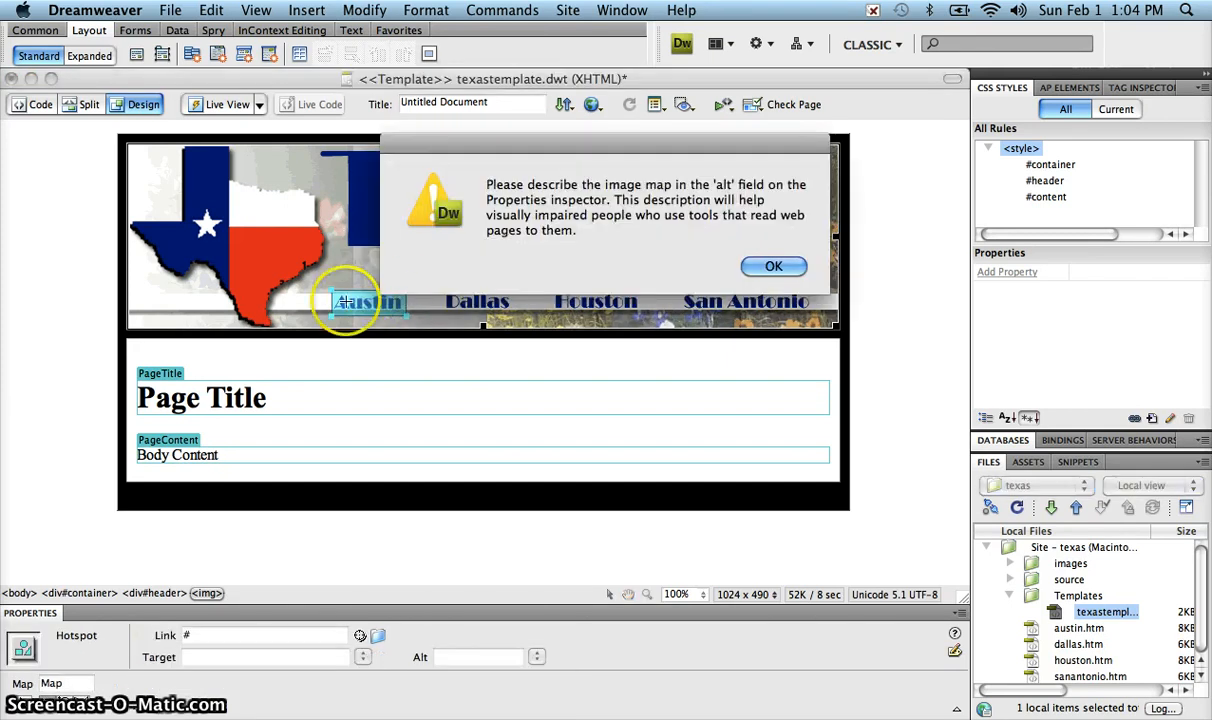
pyautogui.moveTo(582, 141); pyautogui.dragTo(580, 120)
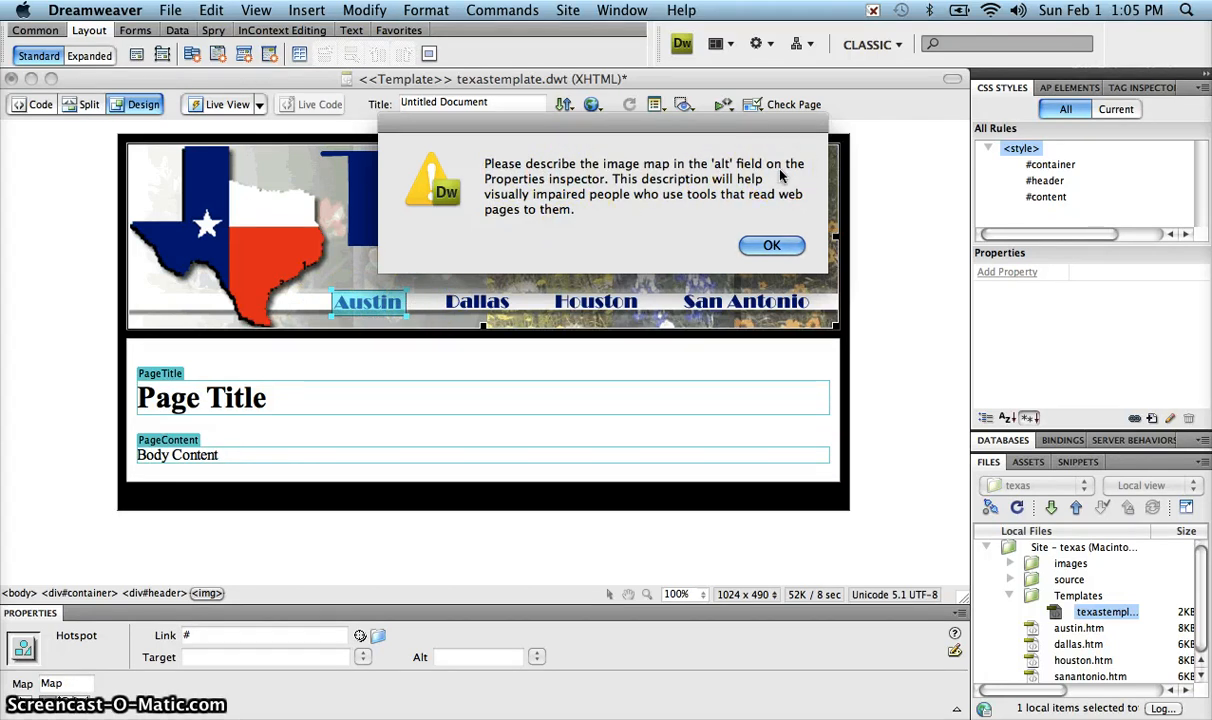
pyautogui.click(768, 246)
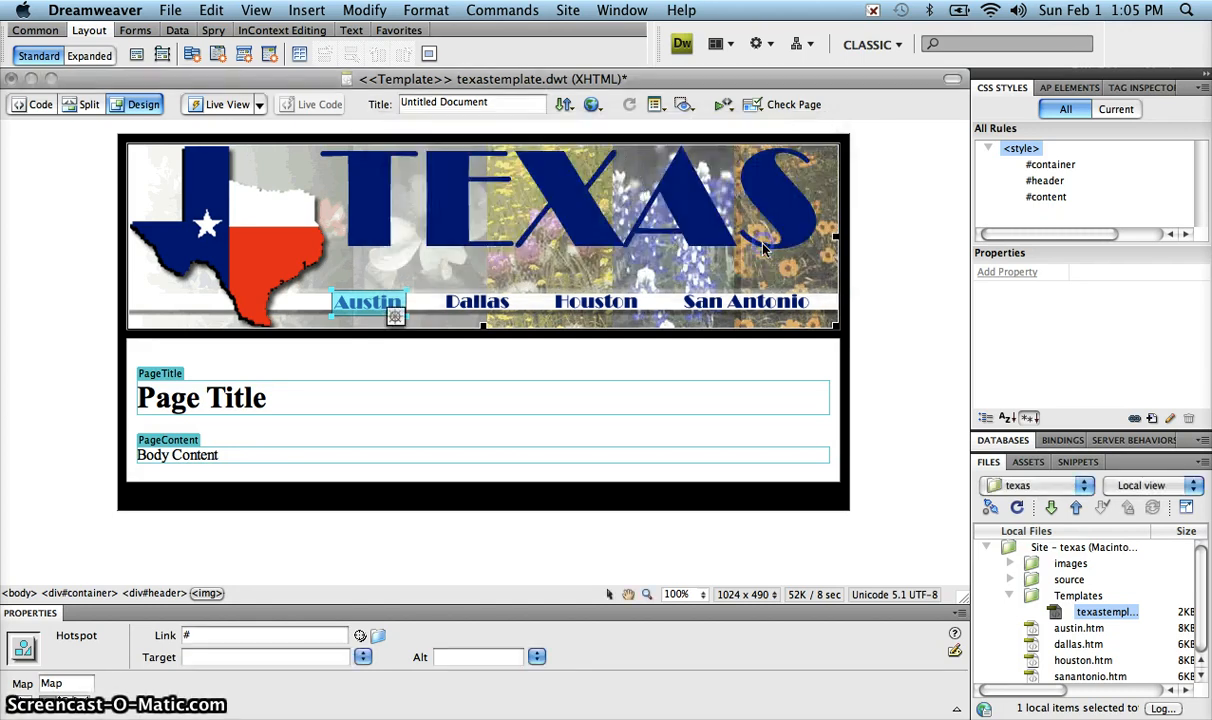
pyautogui.click(512, 660)
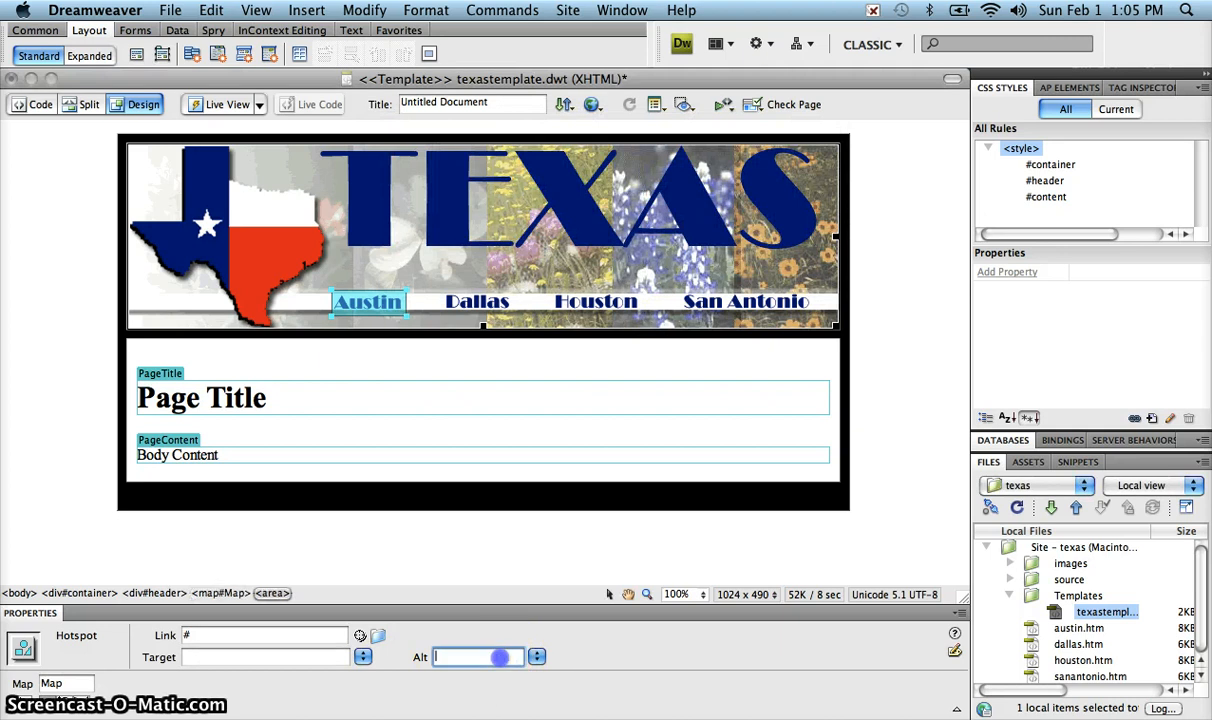
pyautogui.write('Austin')
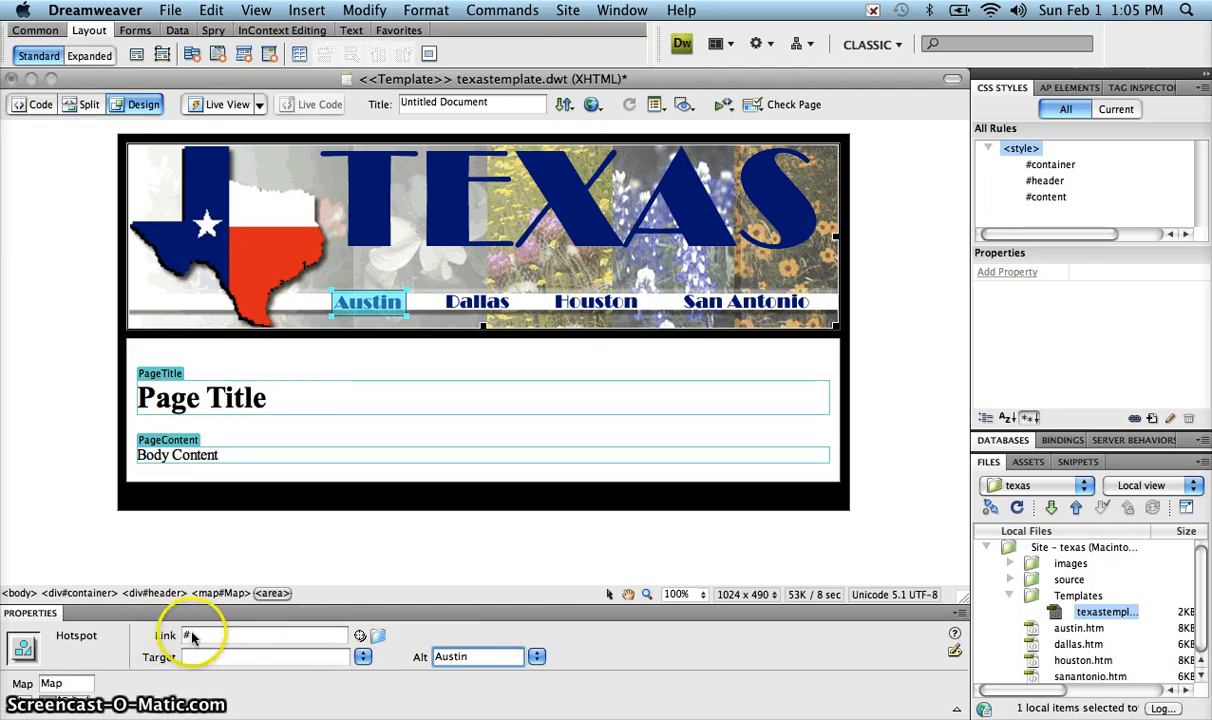
# Link the Austin hotspot to austin.htm in the site's root folder.
pyautogui.click(1204, 621)
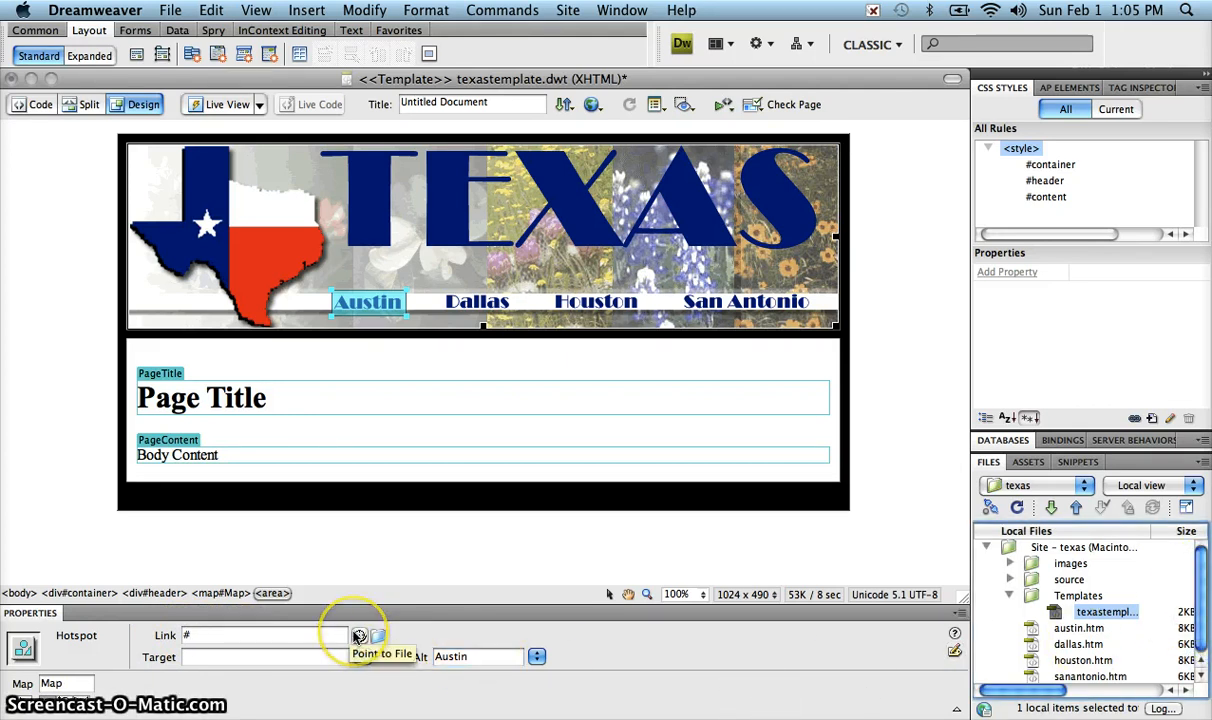
pyautogui.moveTo(358, 636); pyautogui.dragTo(1085, 628)
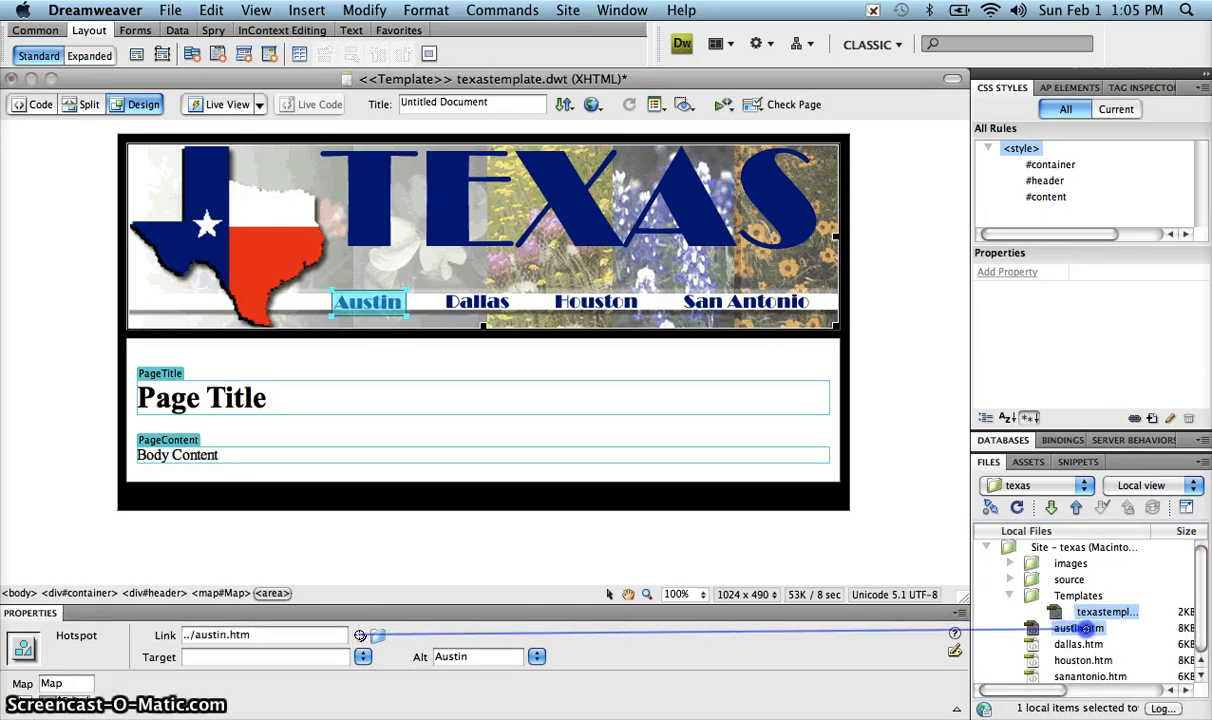
pyautogui.moveTo(1085, 628); pyautogui.dragTo(1086, 628)
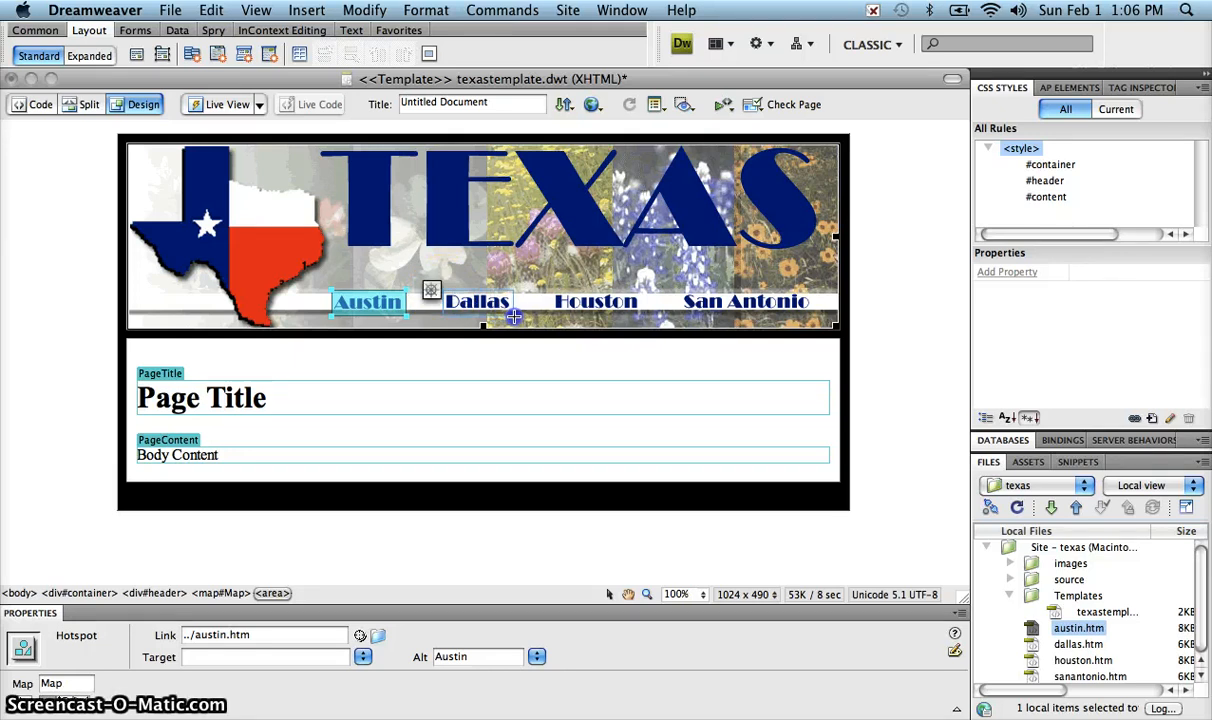
# Draw a rectangular hotspot over Dallas in the header image, with alt text "Dallas" and a link to dallas.htm.
pyautogui.moveTo(513, 316); pyautogui.dragTo(513, 316)
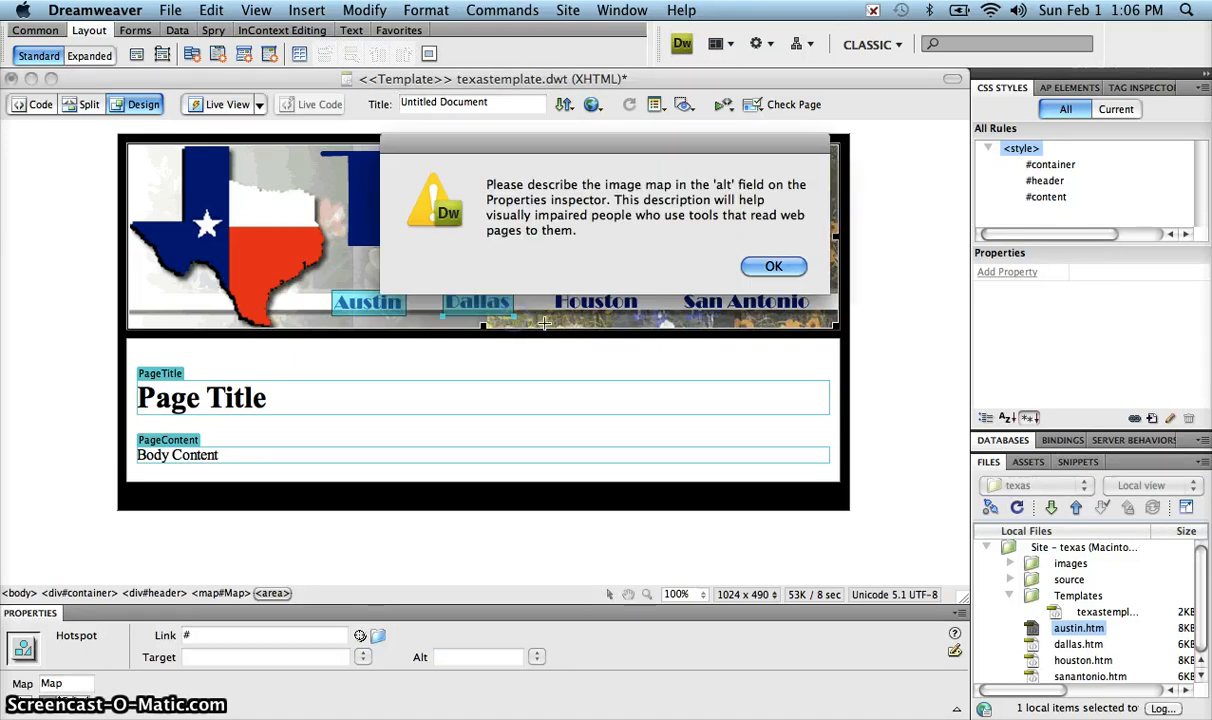
pyautogui.click(770, 262)
pyautogui.click(488, 655)
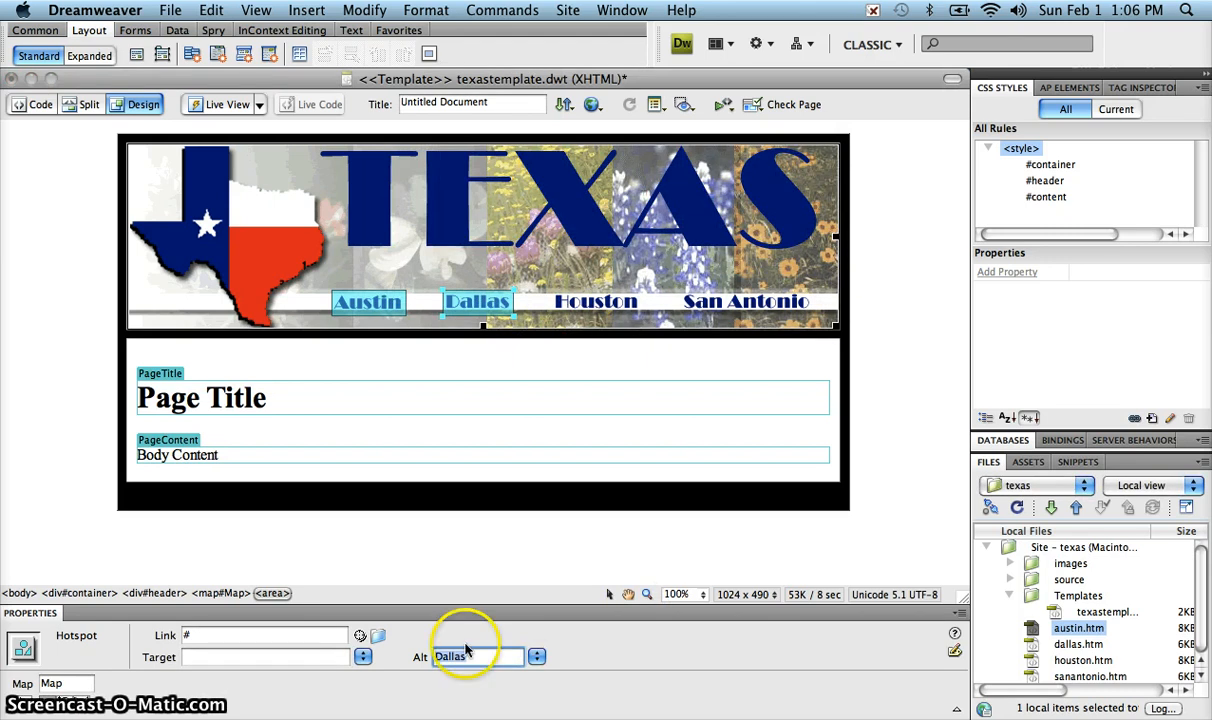
pyautogui.moveTo(360, 635); pyautogui.dragTo(1030, 644)
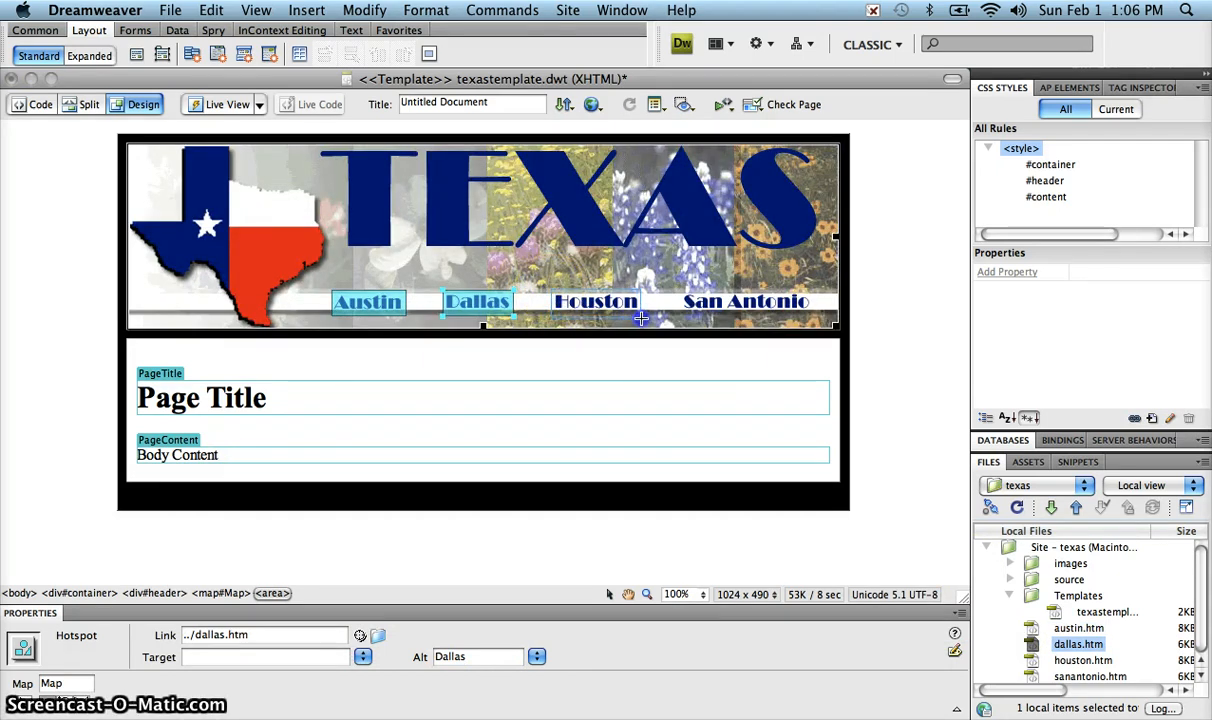
# Draw a rectangular hotspot over Houston in the header image, with alt text "Houston" and a link to houston.htm.
pyautogui.moveTo(643, 320); pyautogui.dragTo(643, 320)
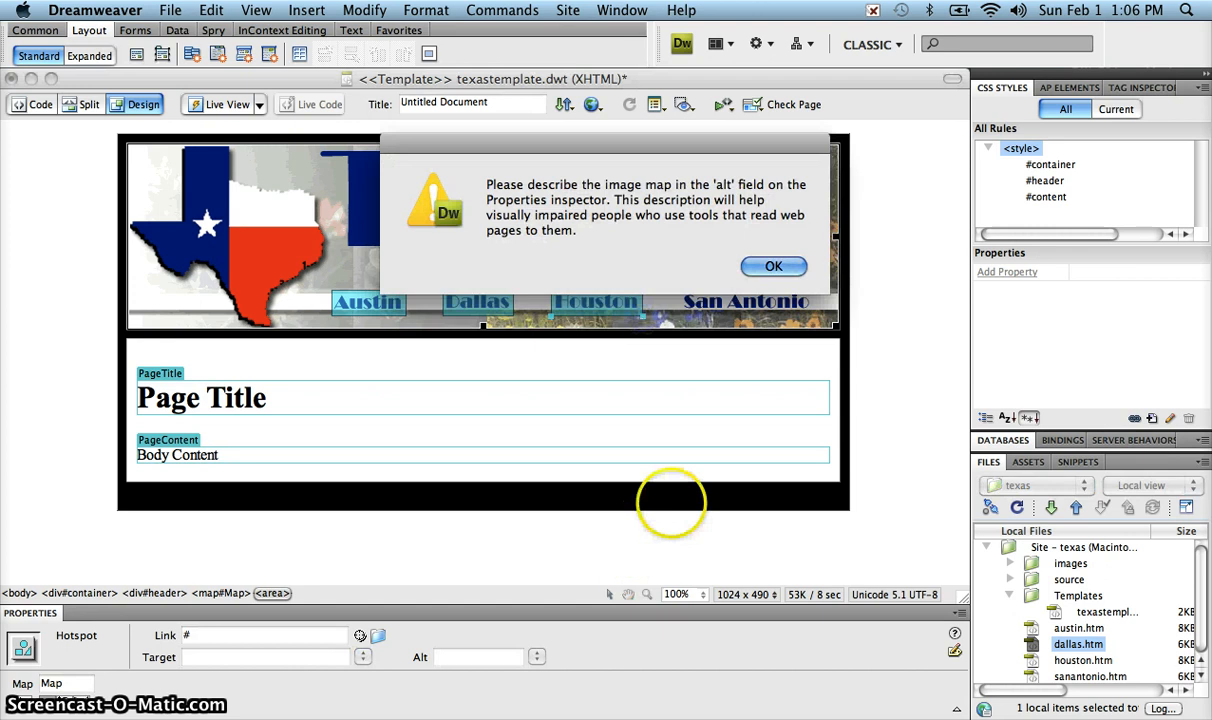
pyautogui.click(773, 262)
pyautogui.click(487, 660)
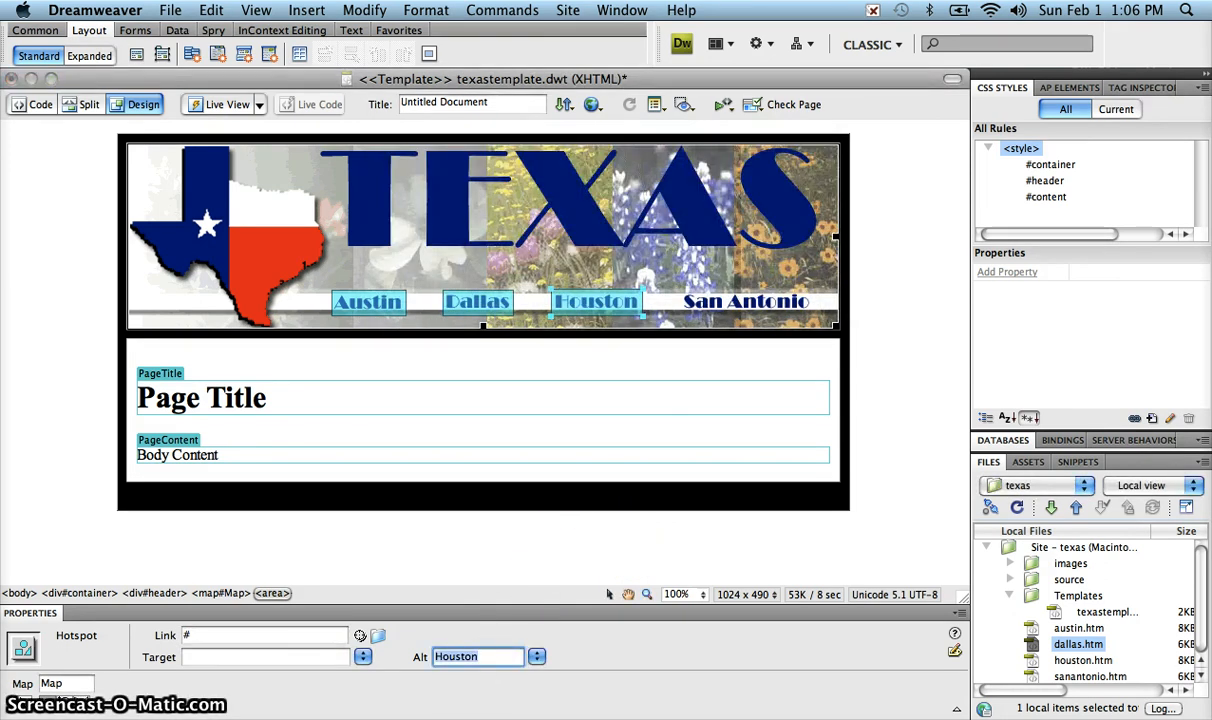
pyautogui.write('Houston')
pyautogui.moveTo(360, 635); pyautogui.dragTo(1075, 657)
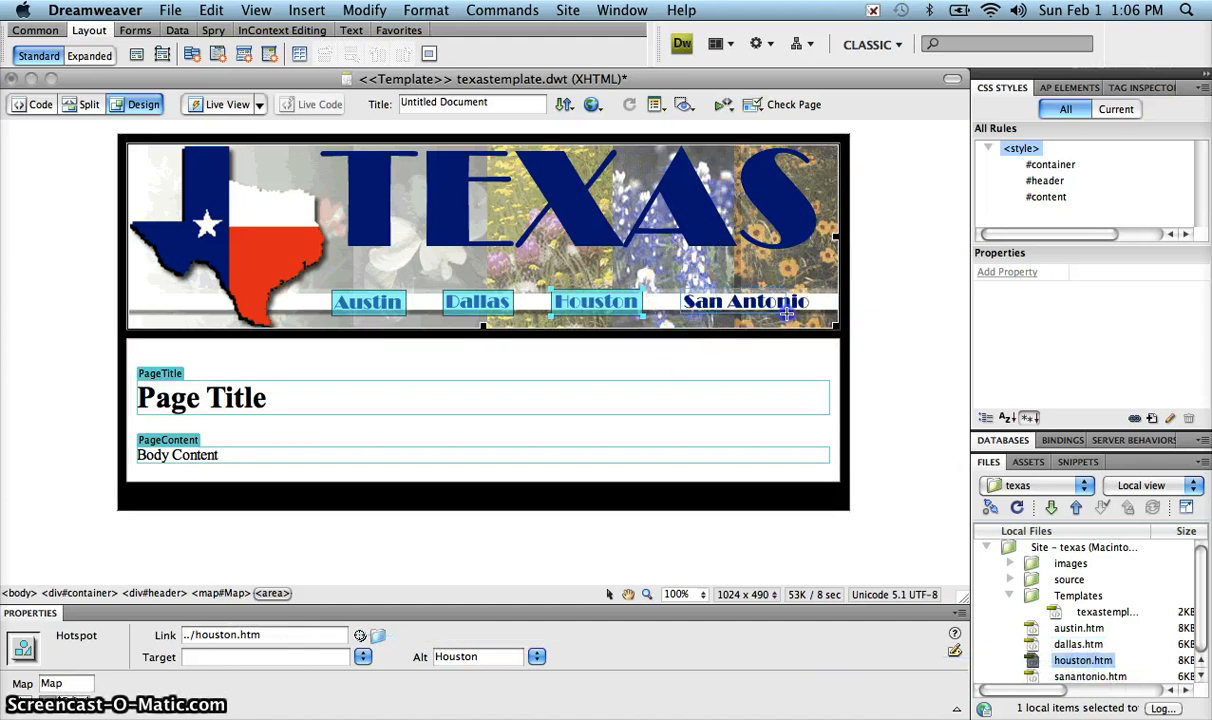
# Draw a rectangular hotspot over San Antonio in the header image, with alt text "San Antonio" and a link to sanantonio.htm.
pyautogui.moveTo(803, 314); pyautogui.dragTo(811, 314)
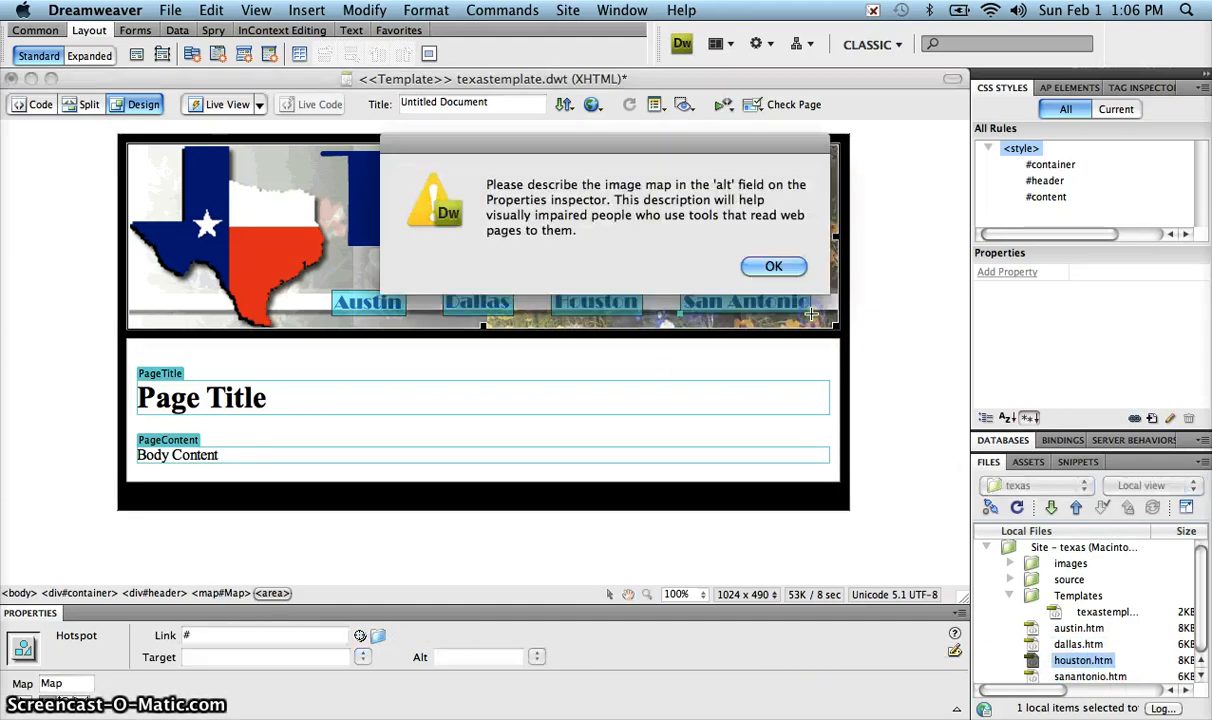
pyautogui.click(760, 272)
pyautogui.click(487, 658)
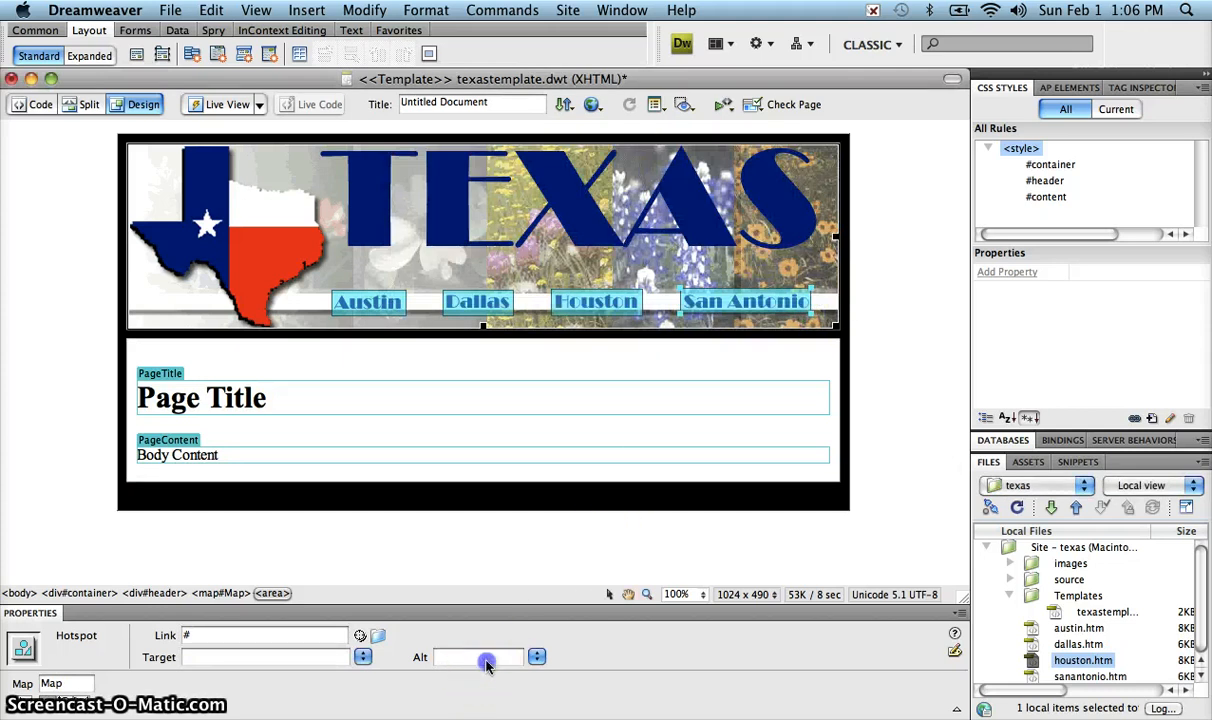
pyautogui.write('San Antonio')
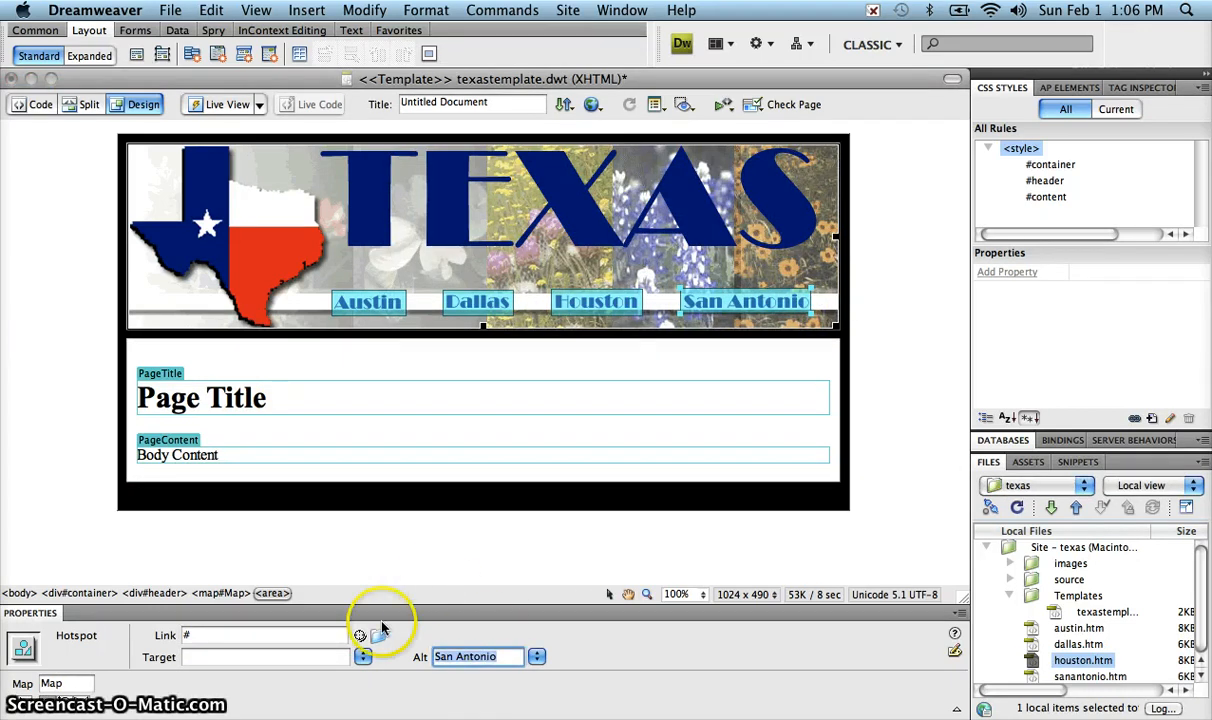
pyautogui.moveTo(360, 635); pyautogui.dragTo(1057, 677)
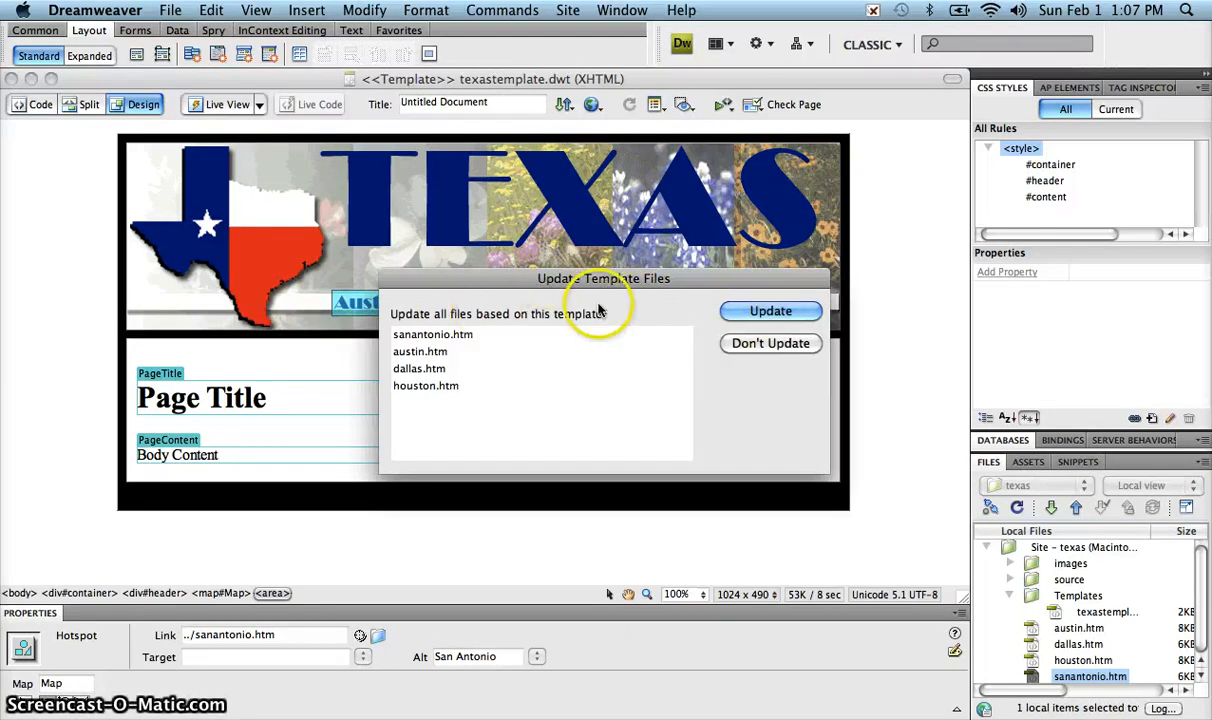
# Update all four city pages based on the saved template and dismiss the update report.
pyautogui.click(770, 311)
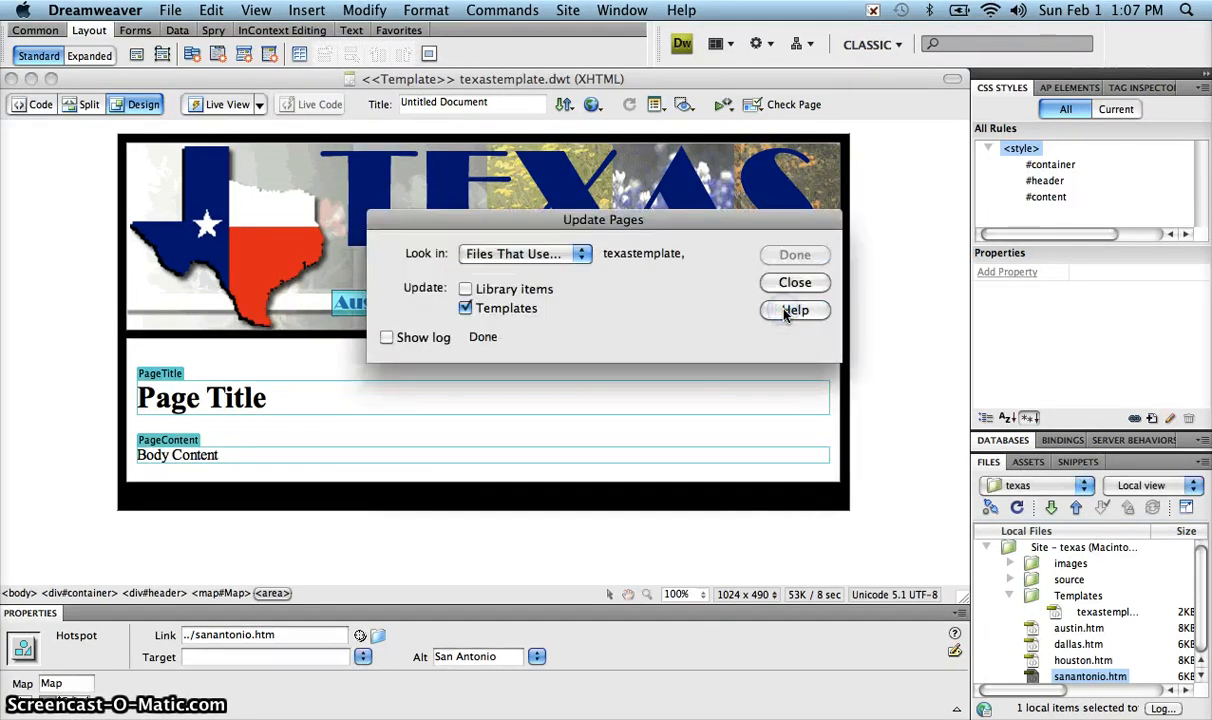
pyautogui.click(795, 282)
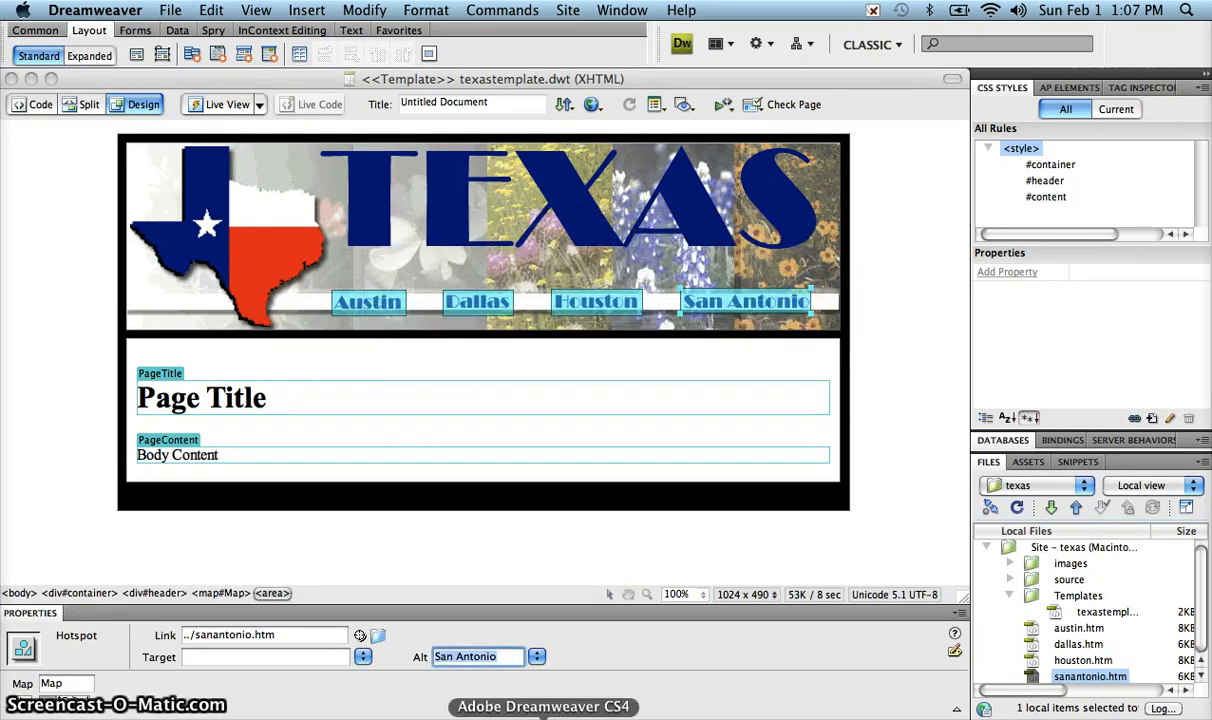
# Switch to Finder, open the Texas site folder on the desktop and open austin.htm in Safari.
pyautogui.click(895, 718)
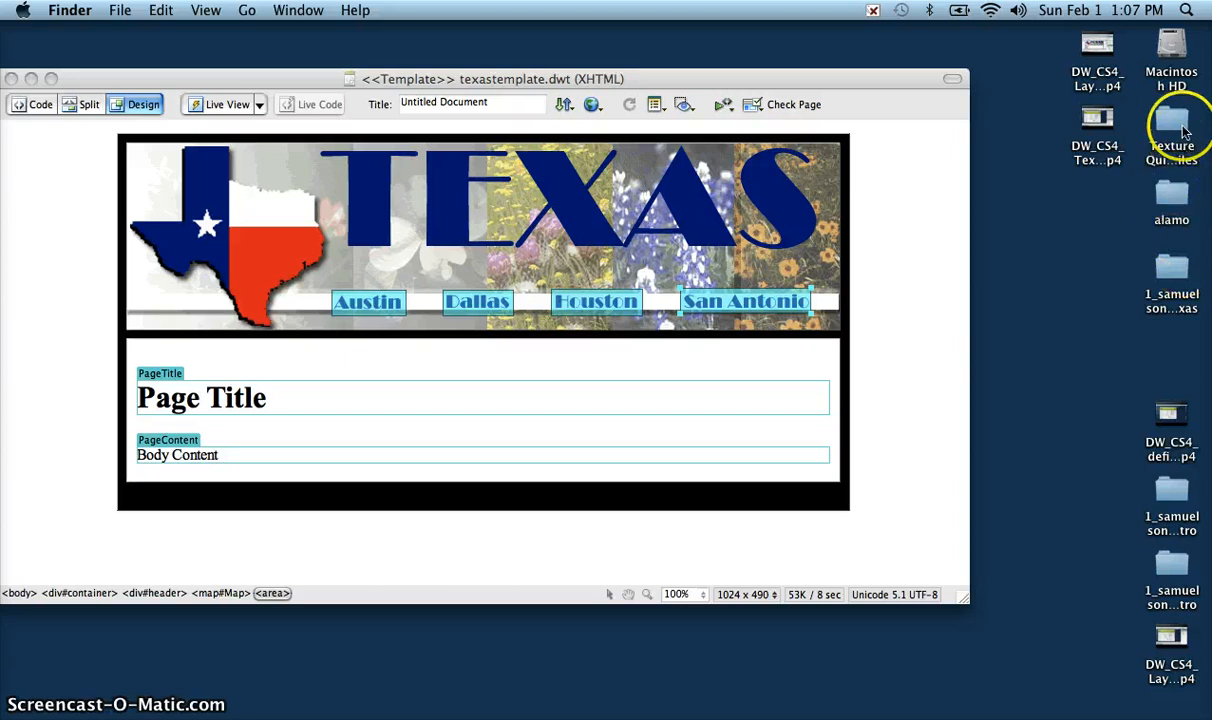
pyautogui.click(1183, 272)
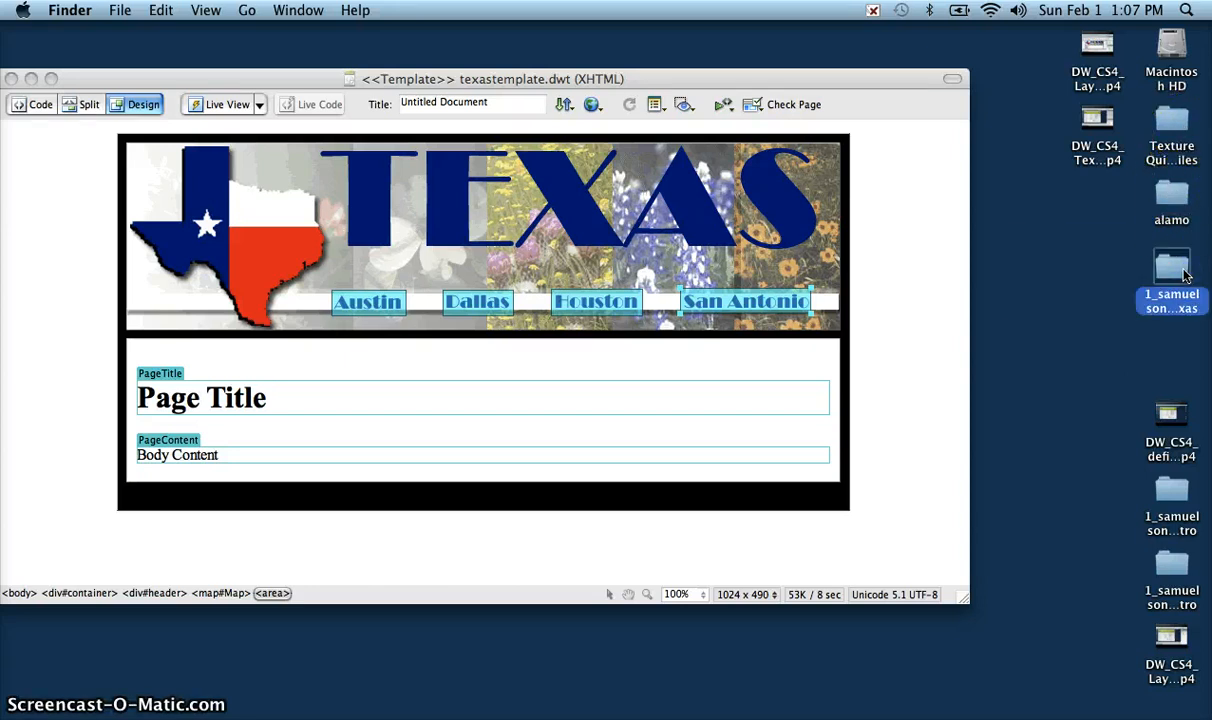
pyautogui.doubleClick(1183, 272)
pyautogui.click(485, 143)
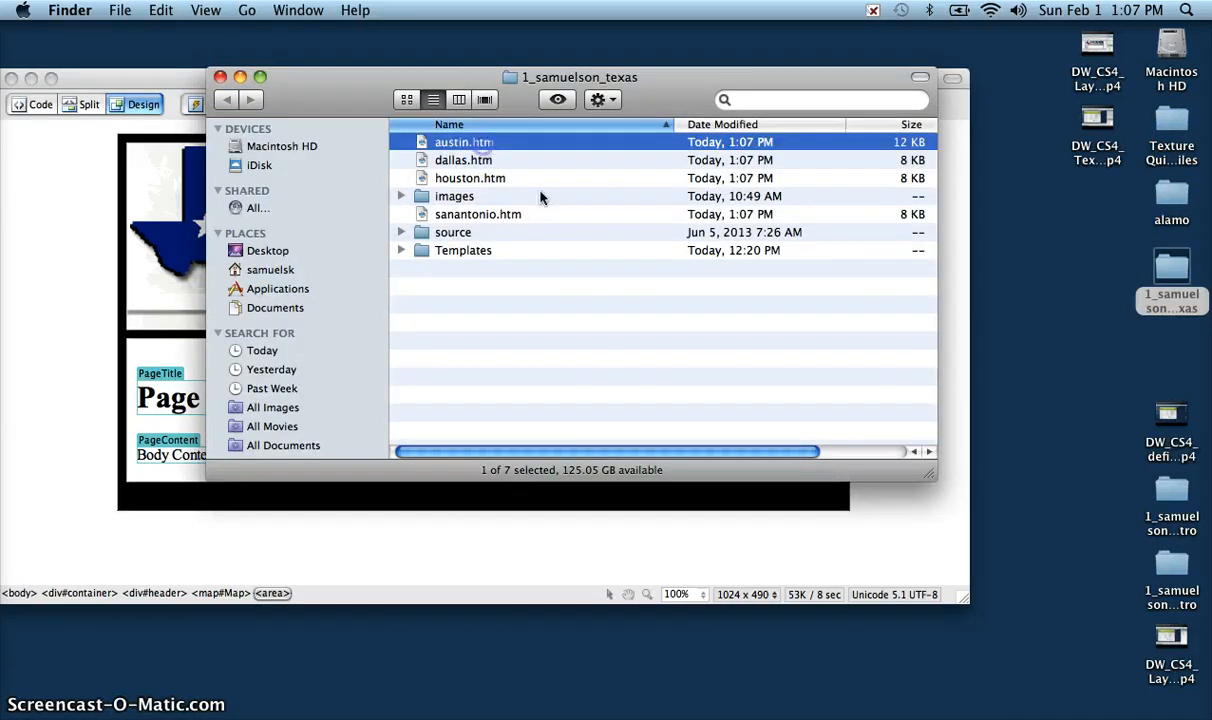
pyautogui.click(802, 395)
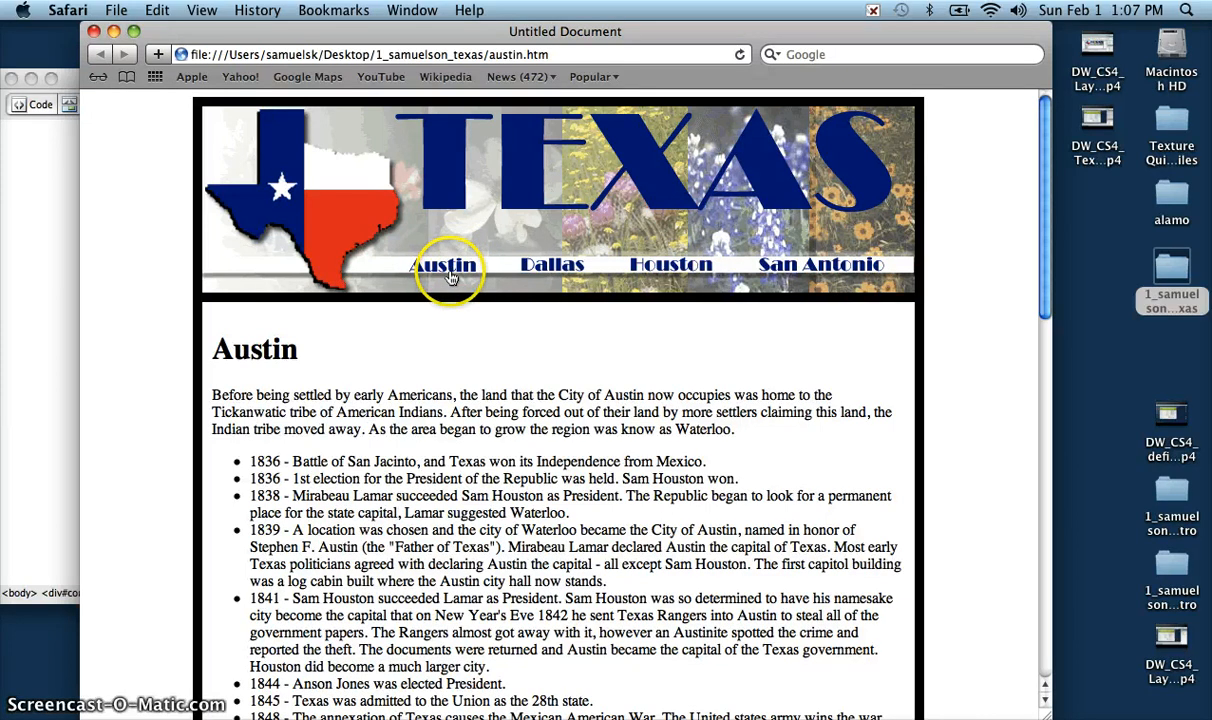
# Test the Dallas, Houston, San Antonio and Austin header links, close the browser page and return to the template in Dreamweaver.
pyautogui.click(555, 265)
pyautogui.click(685, 271)
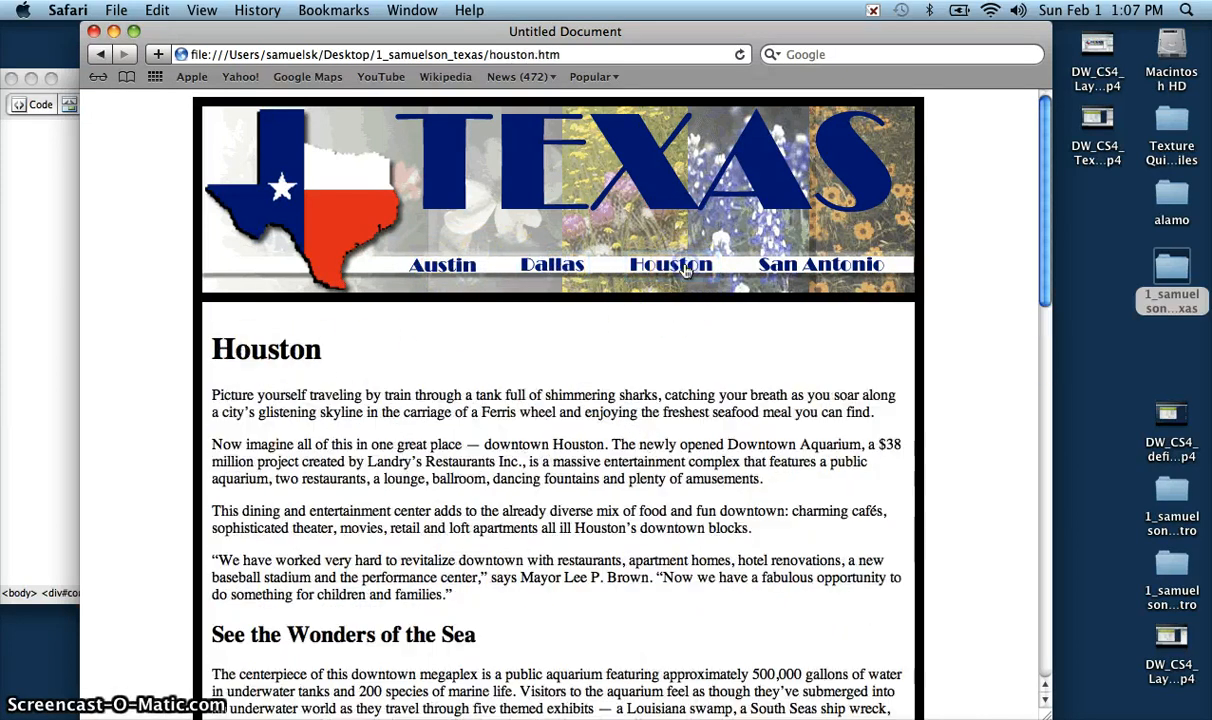
pyautogui.click(757, 255)
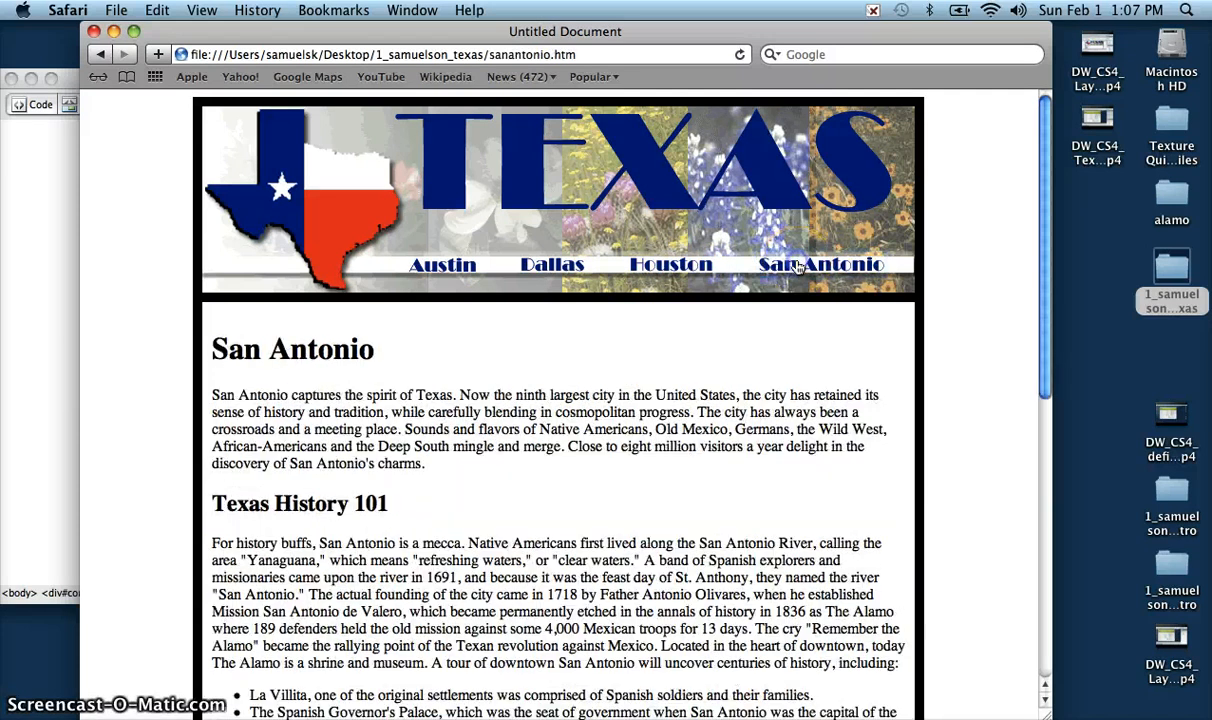
pyautogui.click(450, 272)
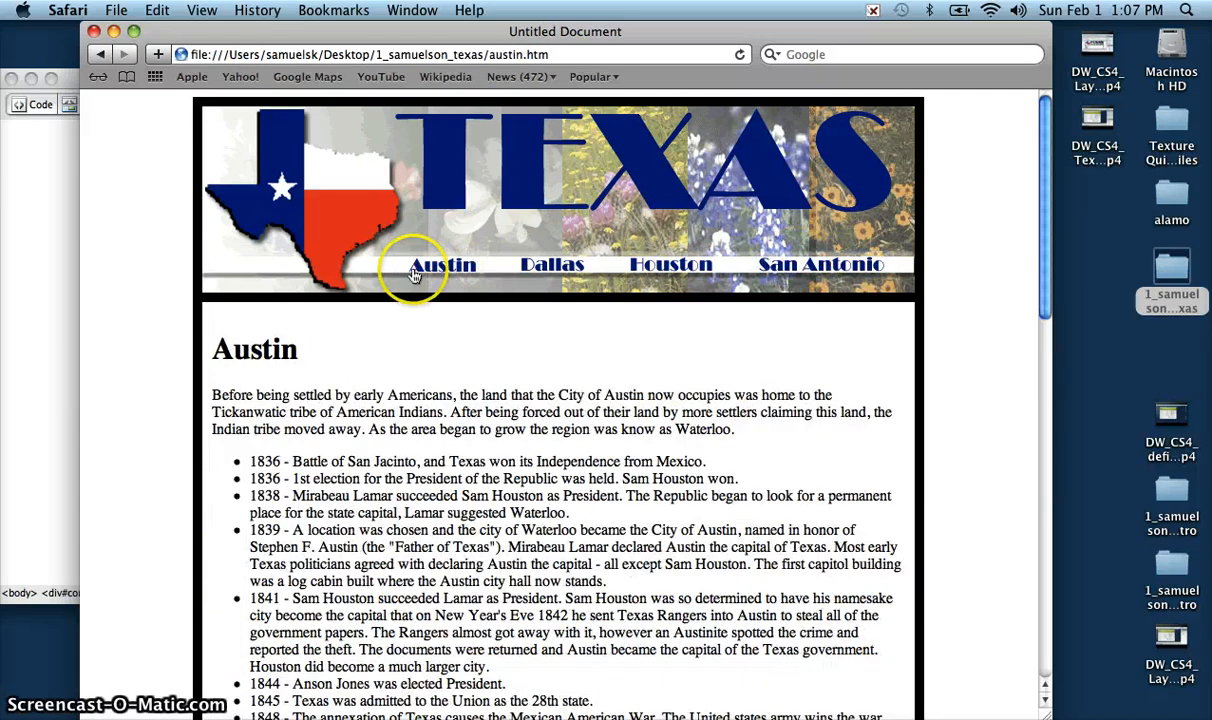
pyautogui.click(93, 33)
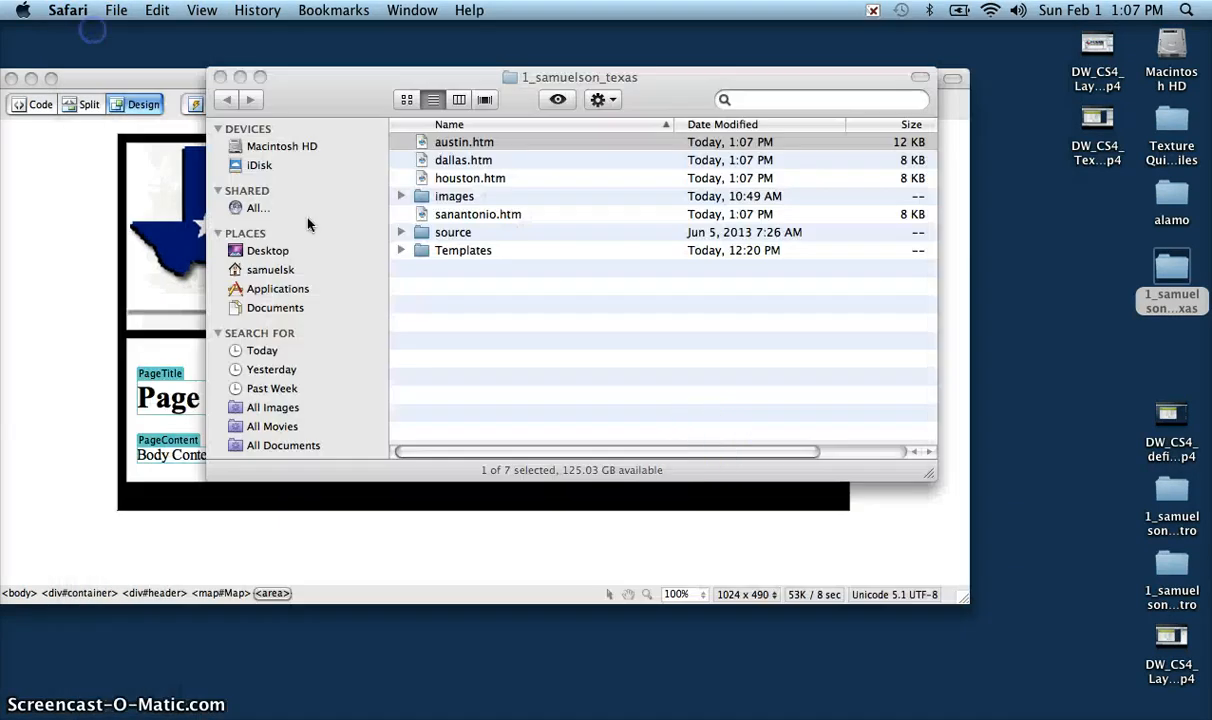
pyautogui.click(641, 553)
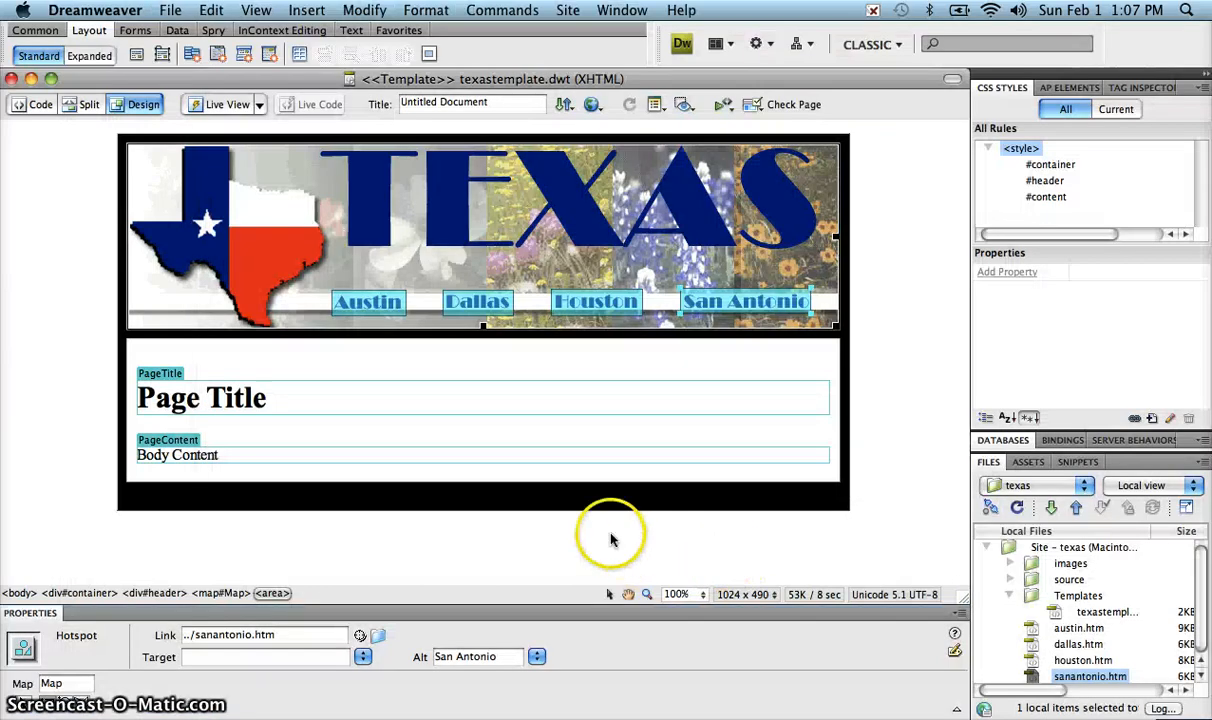